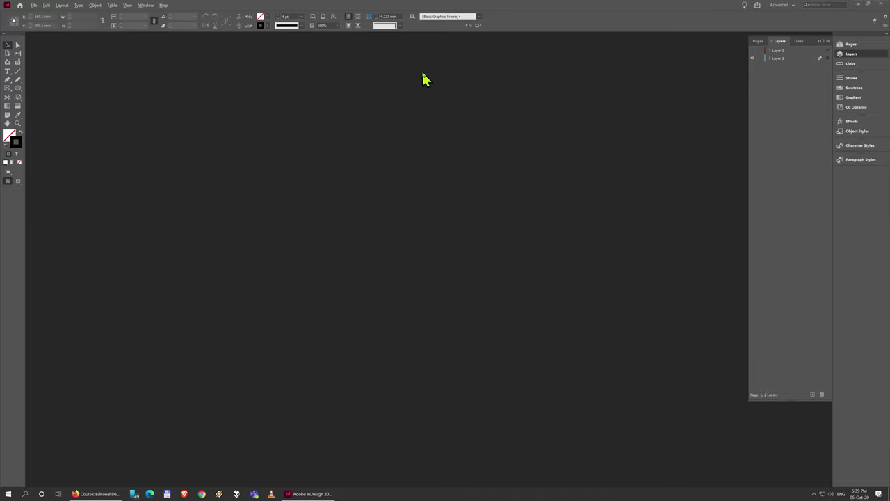
Bring the Firefox 'Course: Editorial Design' Moodle page to the front
{"action": "left_click", "coordinate": [84, 493]}
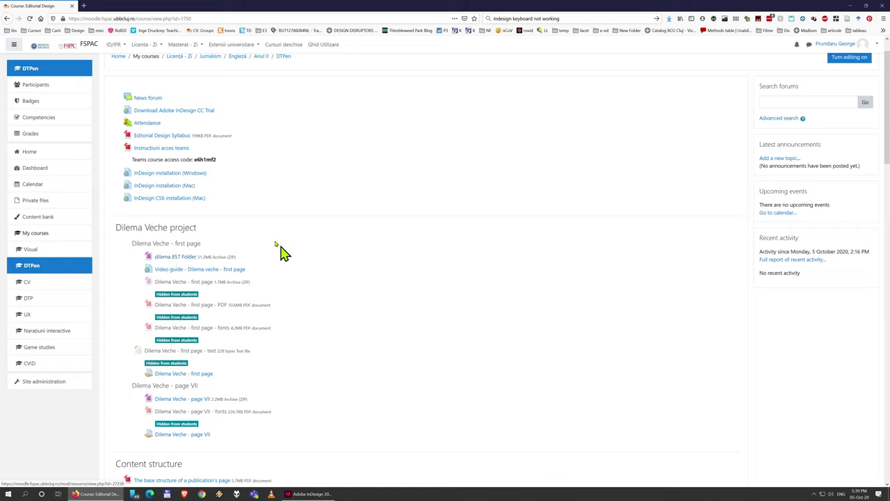
Save the dilema 857 Folder ZIP archive to the Desktop, then minimize Firefox
{"action": "left_click", "coordinate": [179, 258]}
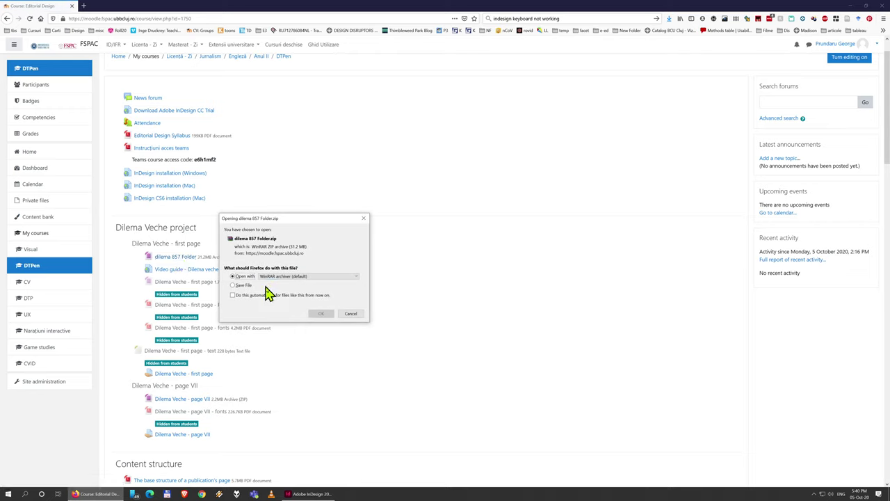
{"action": "left_click", "coordinate": [243, 286]}
{"action": "left_click", "coordinate": [321, 313]}
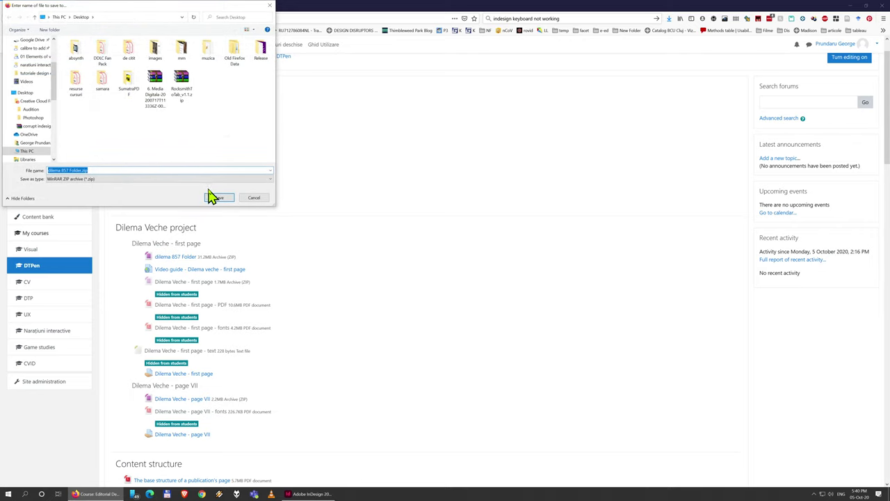
{"action": "left_click", "coordinate": [219, 198]}
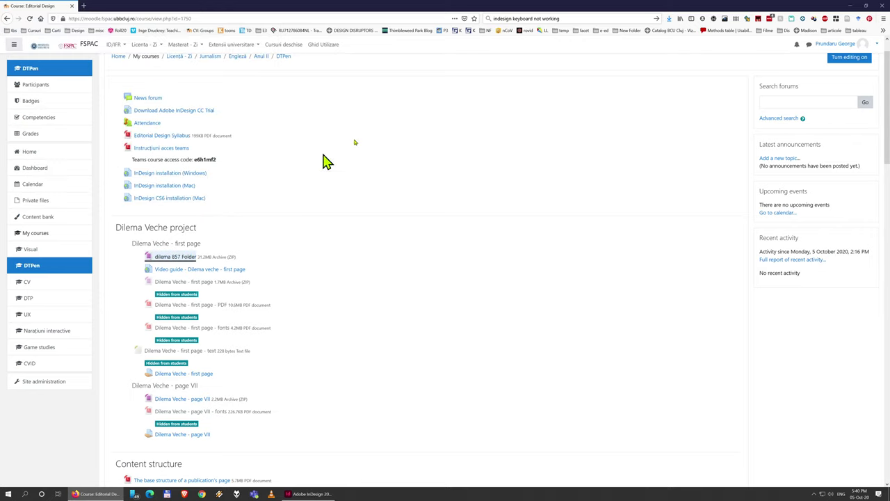
{"action": "left_click", "coordinate": [852, 5]}
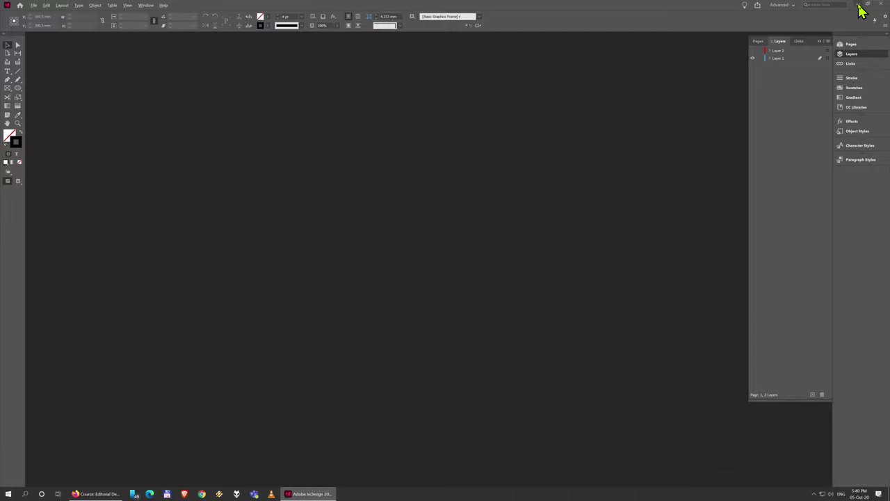
Minimize InDesign and open the dilema 857 Folder inside the ZIP in WinRAR
{"action": "left_click", "coordinate": [859, 6]}
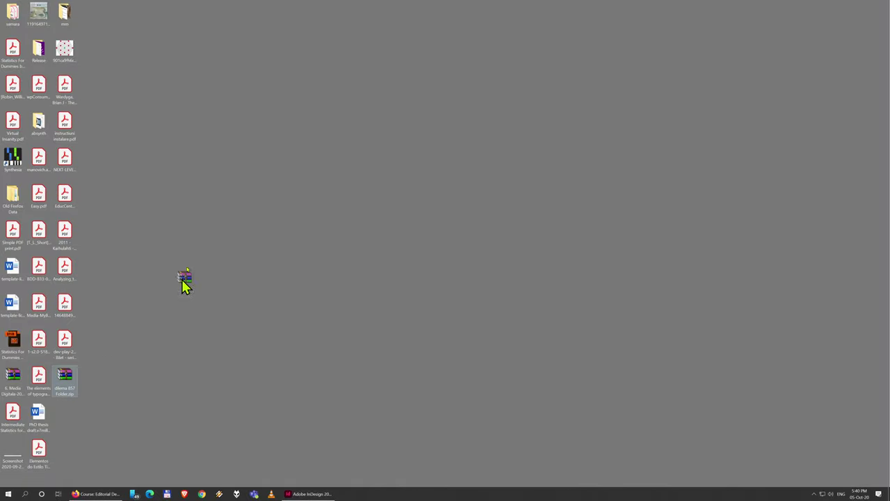
{"action": "left_click_drag", "start_coordinate": [191, 256], "coordinate": [206, 210]}
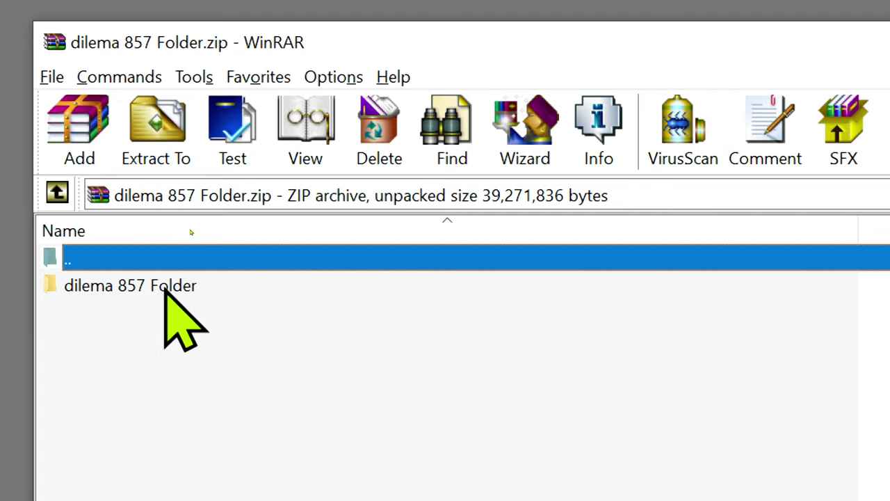
{"action": "left_click", "coordinate": [163, 287]}
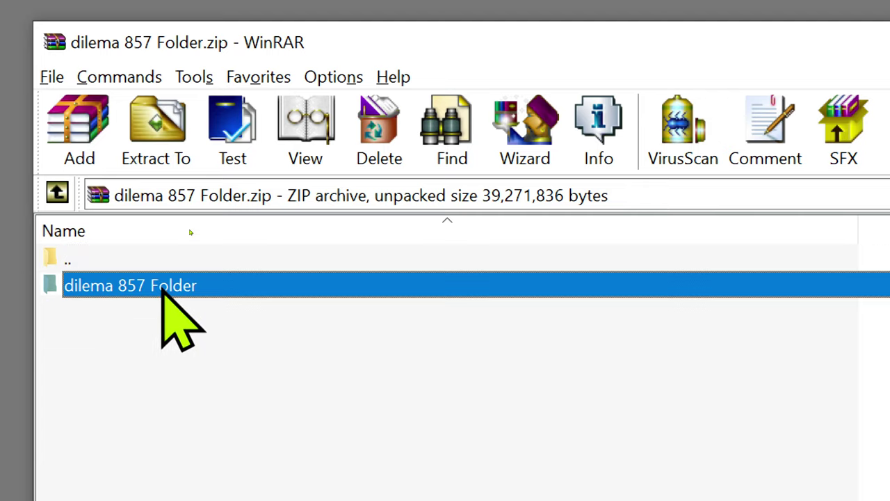
{"action": "double_click", "coordinate": [163, 287]}
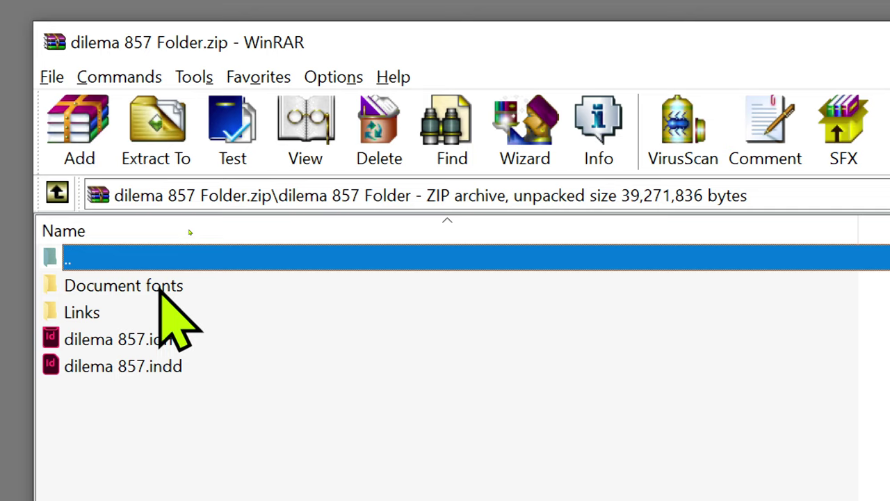
Browse the Document fonts and Links folders, then return to the archive's top level
{"action": "double_click", "coordinate": [117, 289]}
{"action": "double_click", "coordinate": [131, 259]}
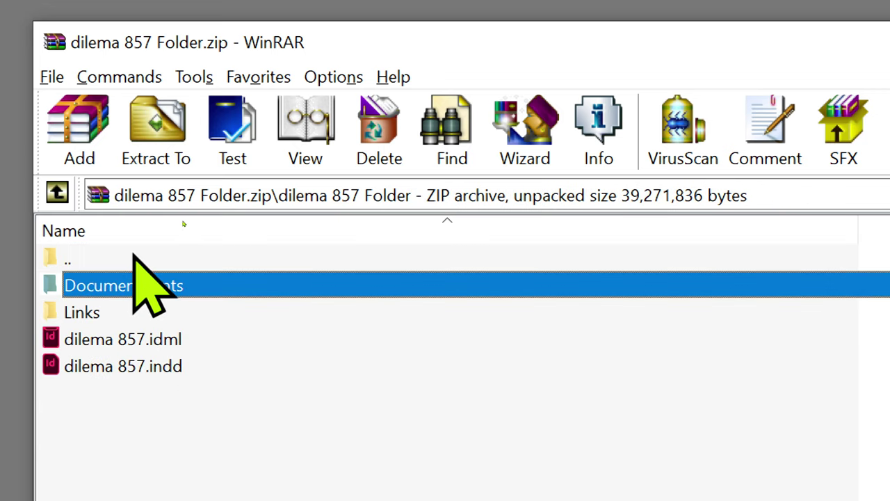
{"action": "double_click", "coordinate": [108, 317]}
{"action": "double_click", "coordinate": [153, 258]}
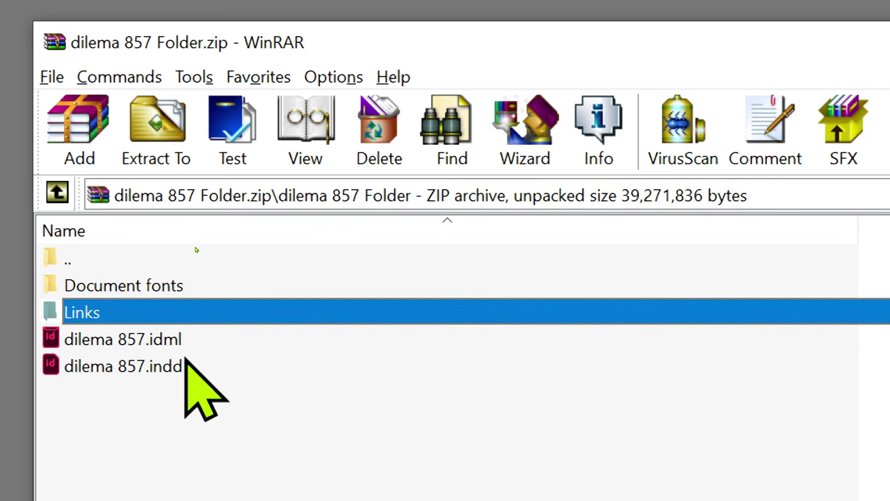
{"action": "double_click", "coordinate": [155, 280]}
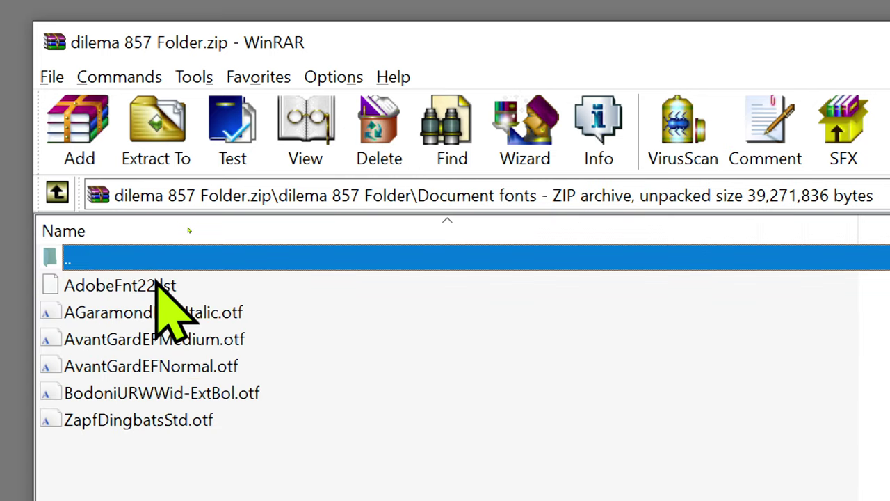
{"action": "double_click", "coordinate": [133, 258]}
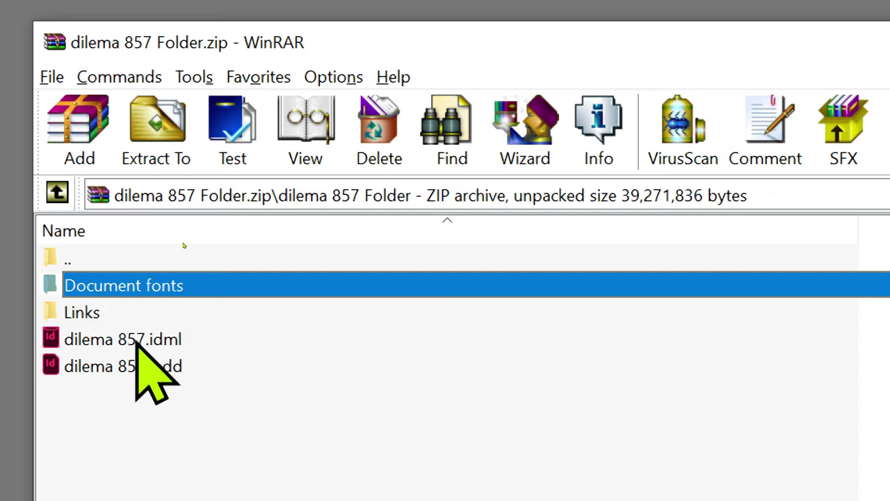
{"action": "left_click", "coordinate": [89, 261]}
{"action": "double_click", "coordinate": [89, 261]}
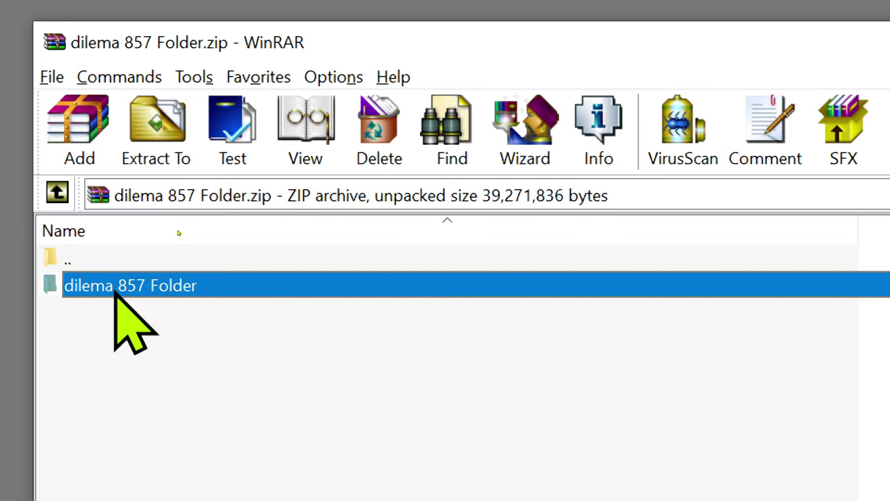
Extract the dilema 857 Folder by dragging it from WinRAR onto the desktop beside the ZIP
{"action": "left_click_drag", "start_coordinate": [232, 32], "coordinate": [233, 145]}
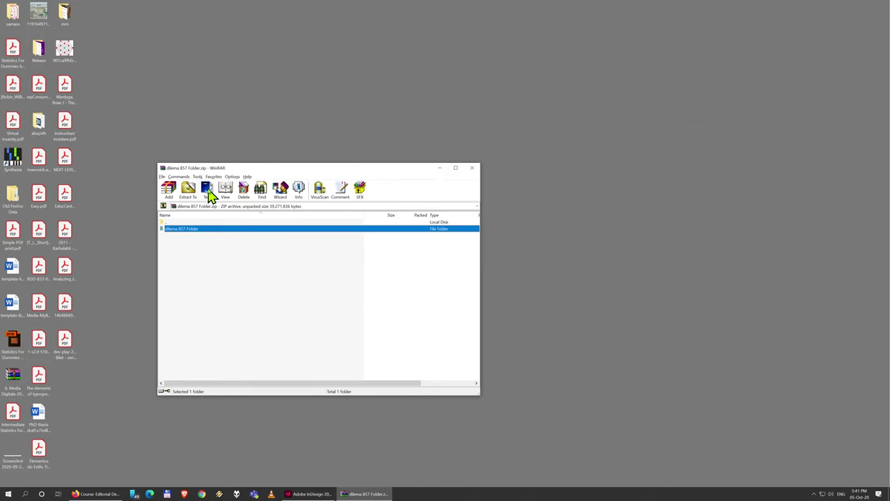
{"action": "left_click_drag", "start_coordinate": [235, 171], "coordinate": [433, 190]}
{"action": "left_click_drag", "start_coordinate": [215, 198], "coordinate": [119, 198]}
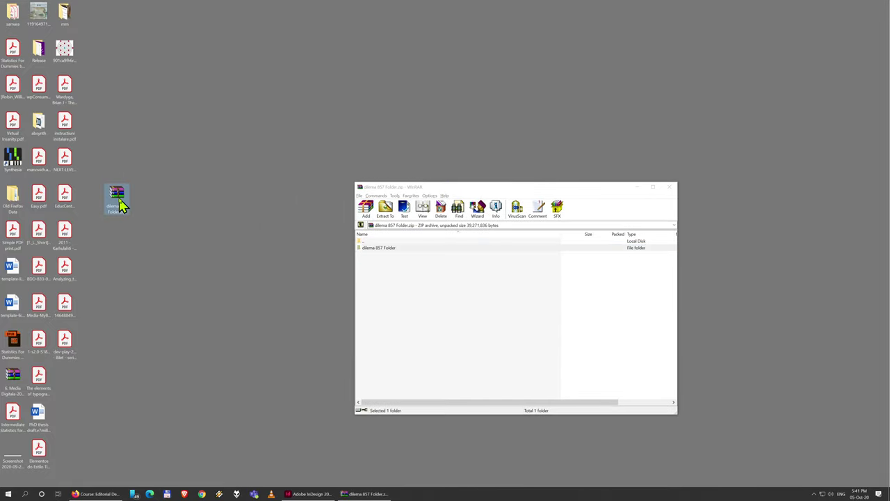
{"action": "left_click", "coordinate": [381, 255]}
{"action": "left_click", "coordinate": [383, 251]}
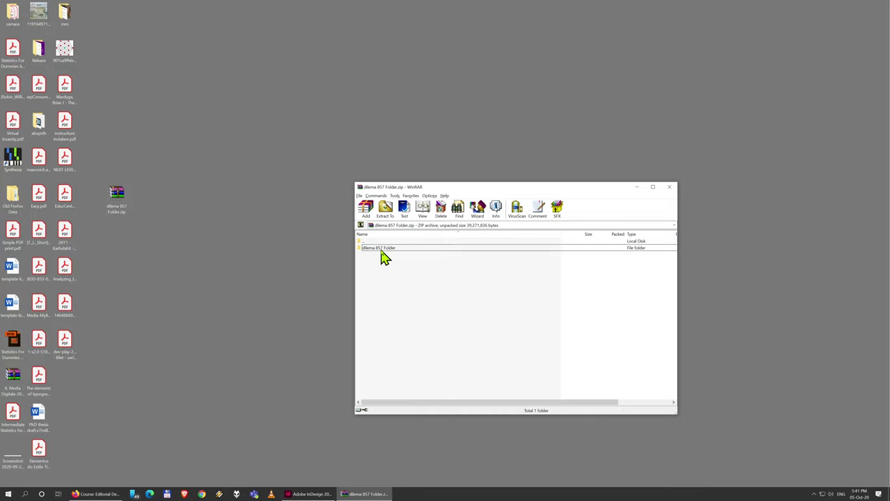
{"action": "left_click_drag", "start_coordinate": [383, 257], "coordinate": [119, 233]}
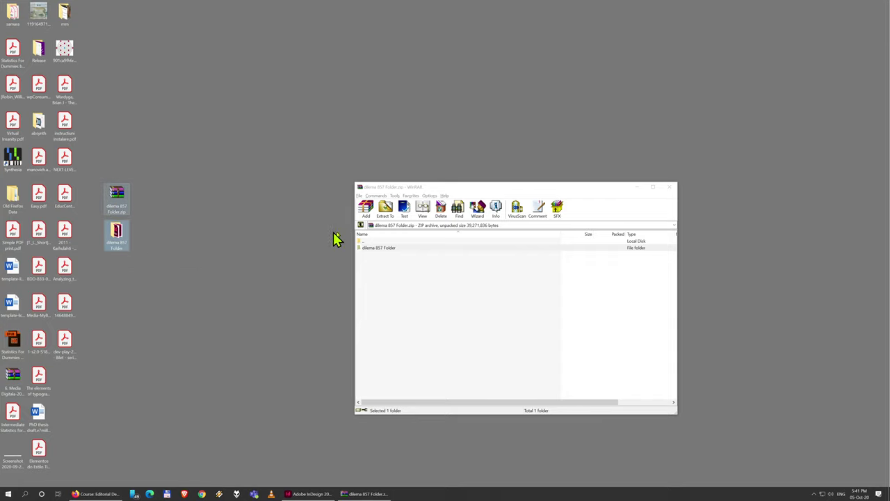
Close WinRAR and delete dilema 857 Folder.zip from the desktop
{"action": "left_click", "coordinate": [118, 201]}
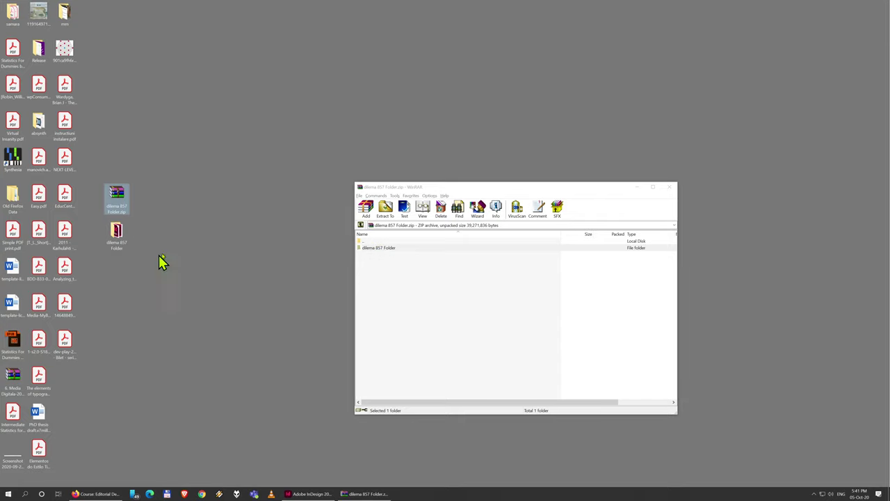
{"action": "left_click", "coordinate": [669, 188]}
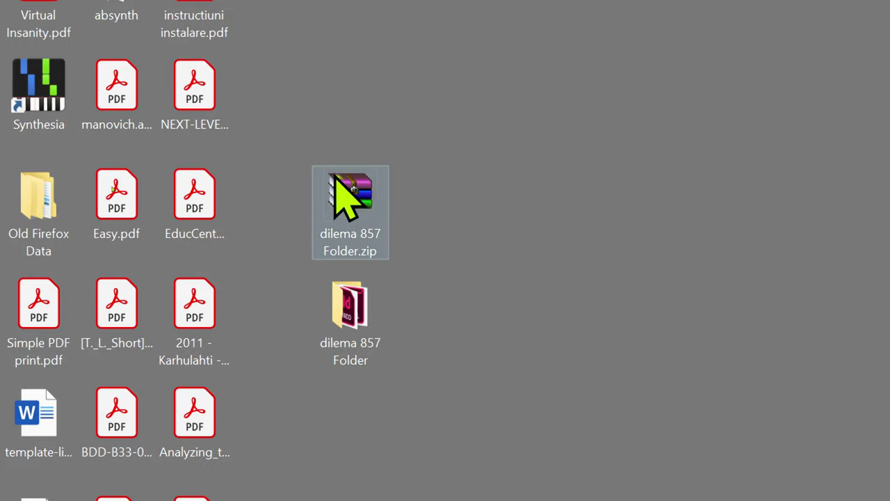
{"action": "left_click", "coordinate": [342, 182]}
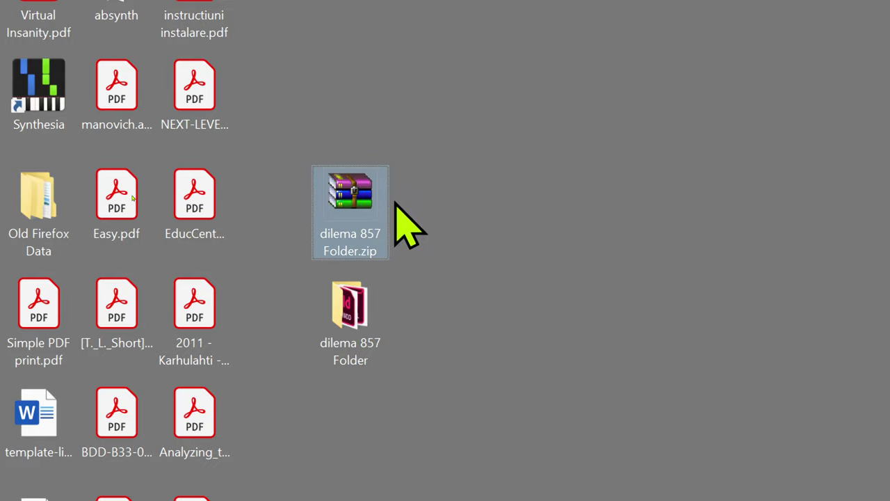
{"action": "key", "text": "Delete"}
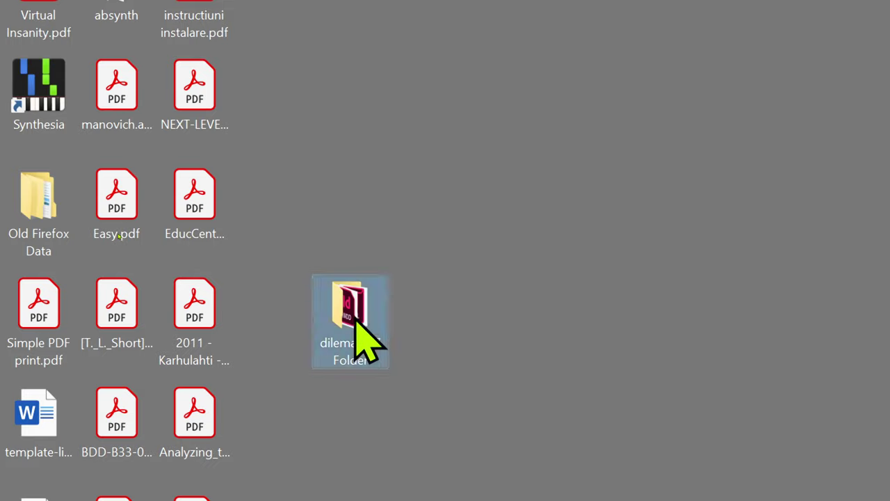
Open the extracted dilema 857 Folder in File Explorer, moving its window up-left
{"action": "left_click", "coordinate": [358, 348]}
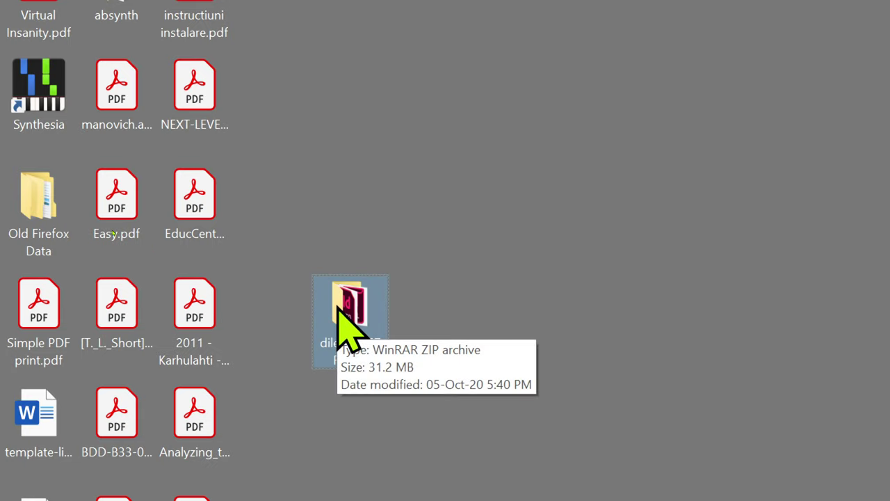
{"action": "left_click", "coordinate": [467, 220]}
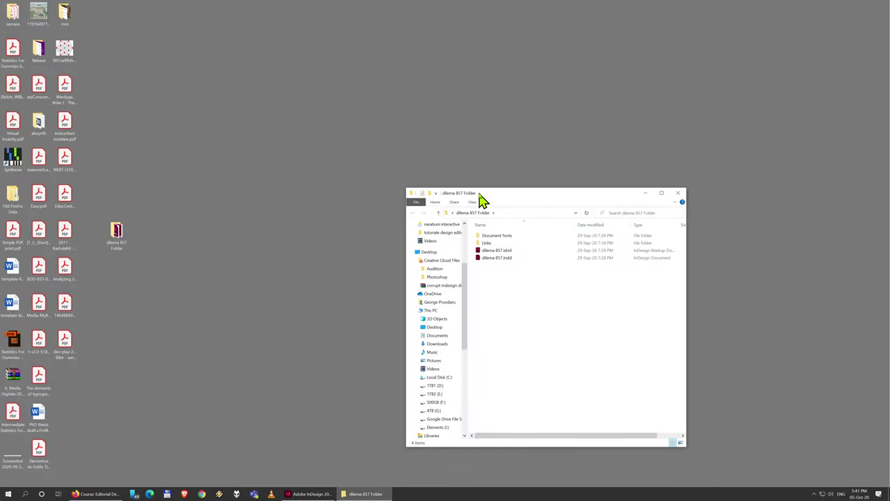
{"action": "left_click_drag", "start_coordinate": [481, 199], "coordinate": [345, 150]}
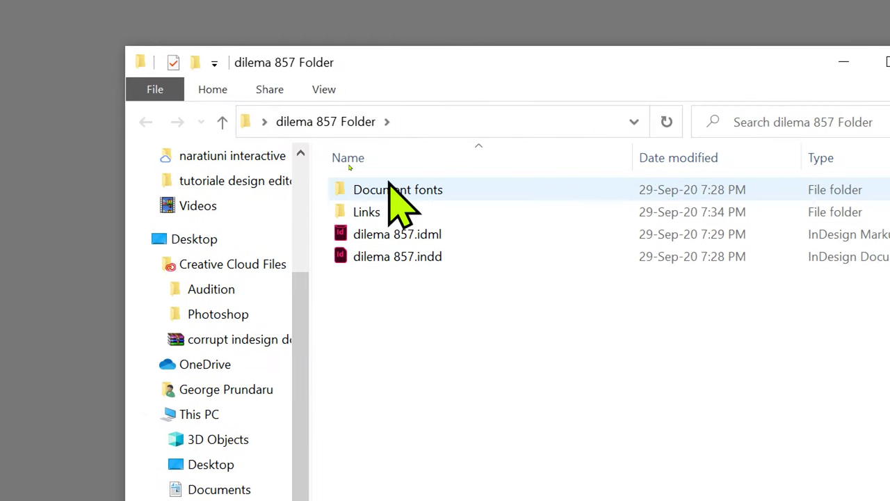
{"action": "double_click", "coordinate": [388, 186]}
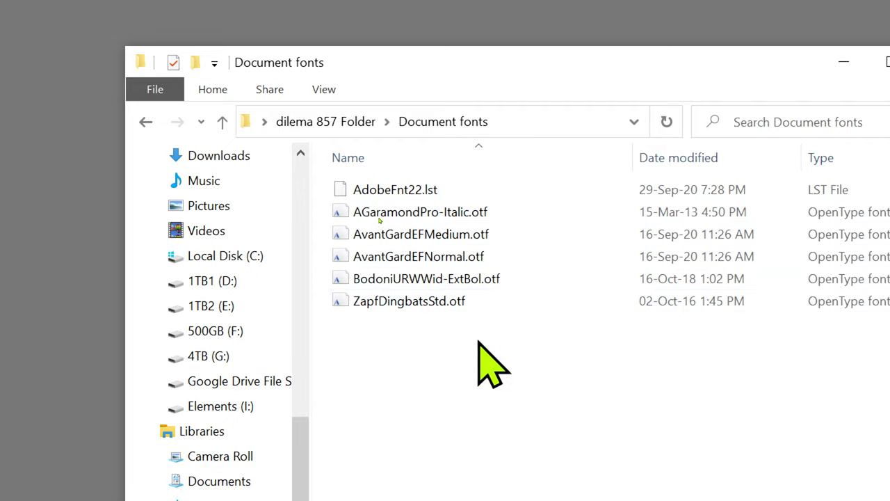
{"action": "left_click", "coordinate": [325, 131]}
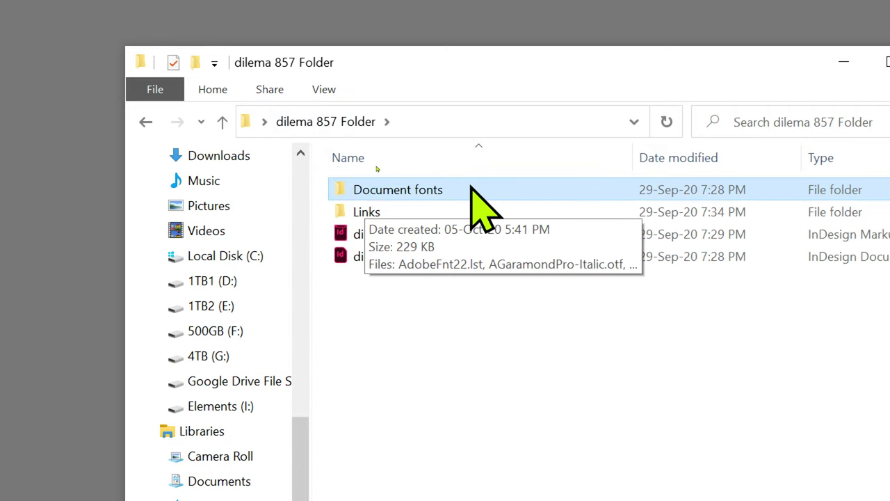
{"action": "double_click", "coordinate": [396, 190]}
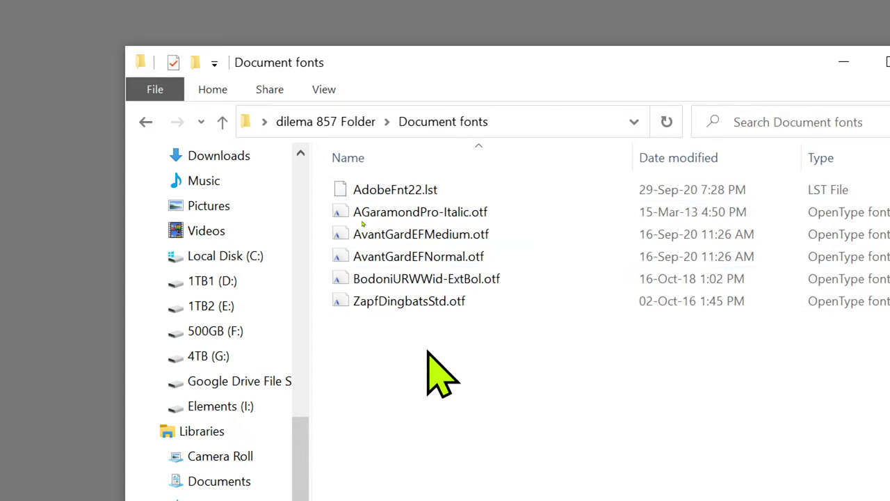
{"action": "key", "text": "alt+Left"}
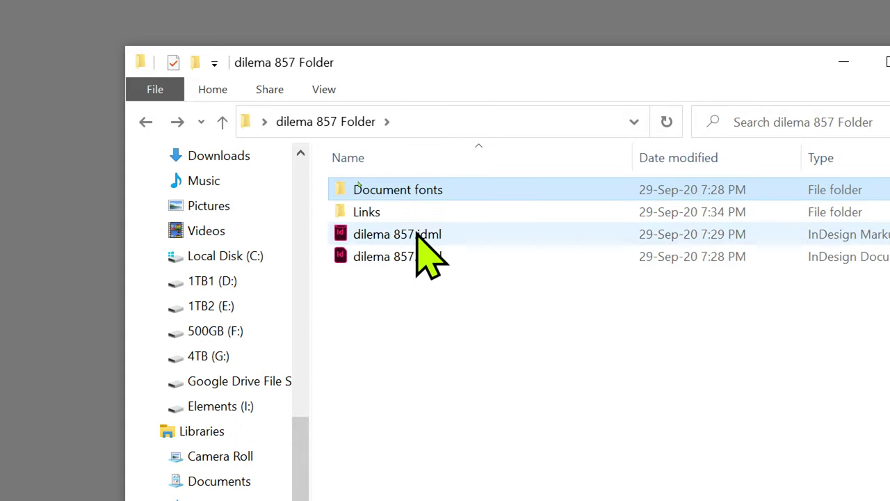
Open the Links folder and read text.txt in Notepad, then close Notepad
{"action": "double_click", "coordinate": [385, 209]}
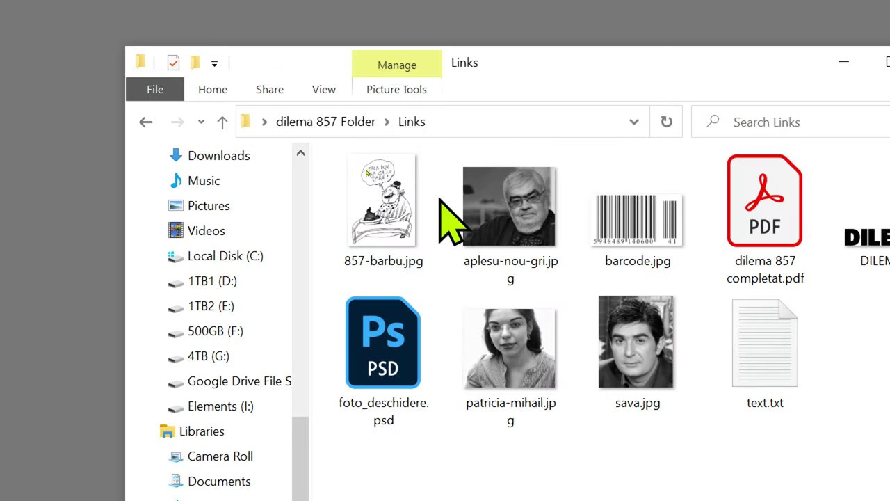
{"action": "left_click_drag", "start_coordinate": [619, 55], "coordinate": [468, 52]}
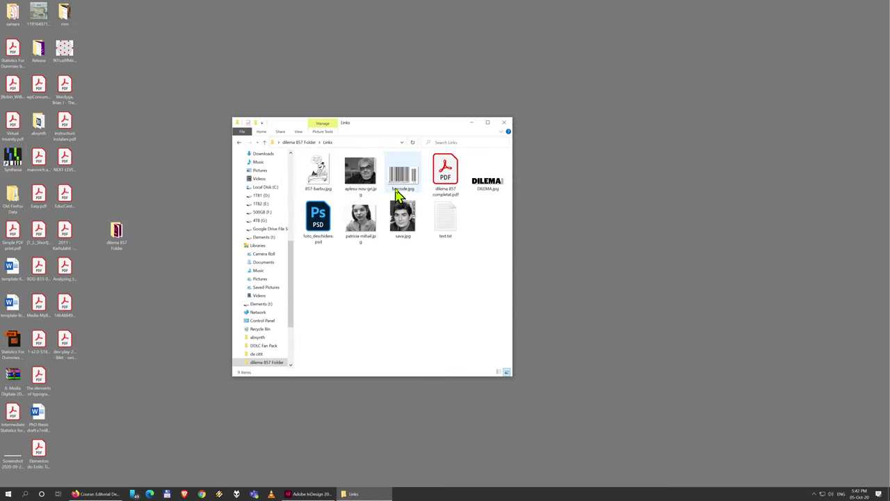
{"action": "double_click", "coordinate": [445, 219]}
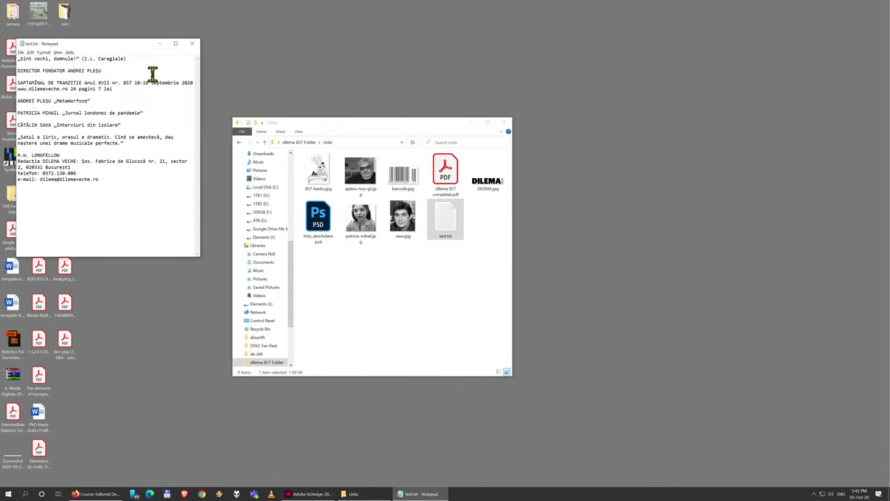
{"action": "left_click", "coordinate": [192, 43]}
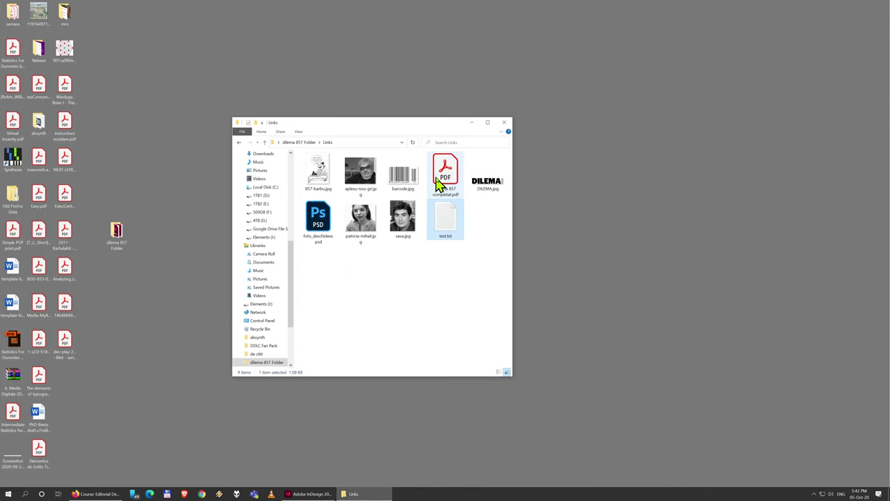
{"action": "double_click", "coordinate": [440, 182]}
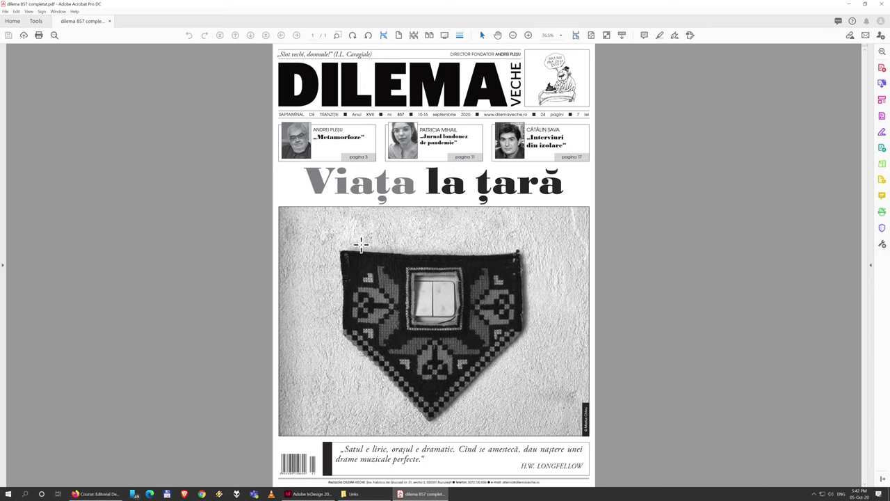
{"action": "left_click", "coordinate": [109, 22]}
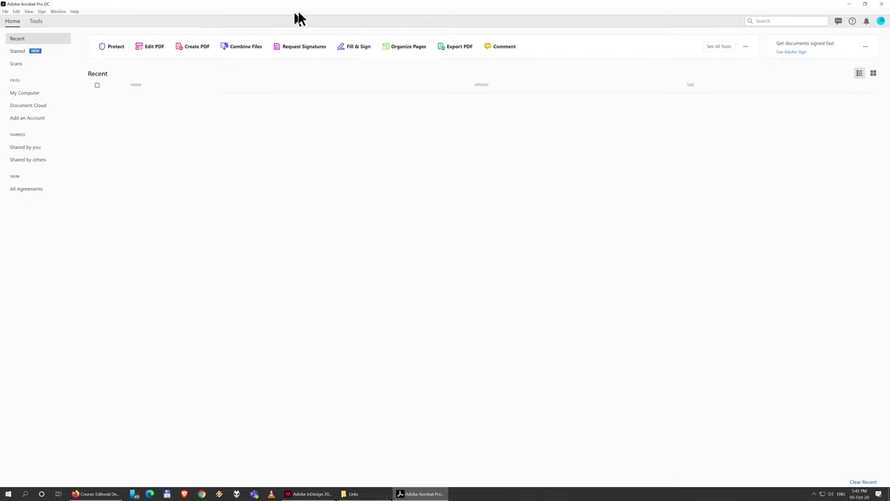
{"action": "left_click", "coordinate": [880, 5]}
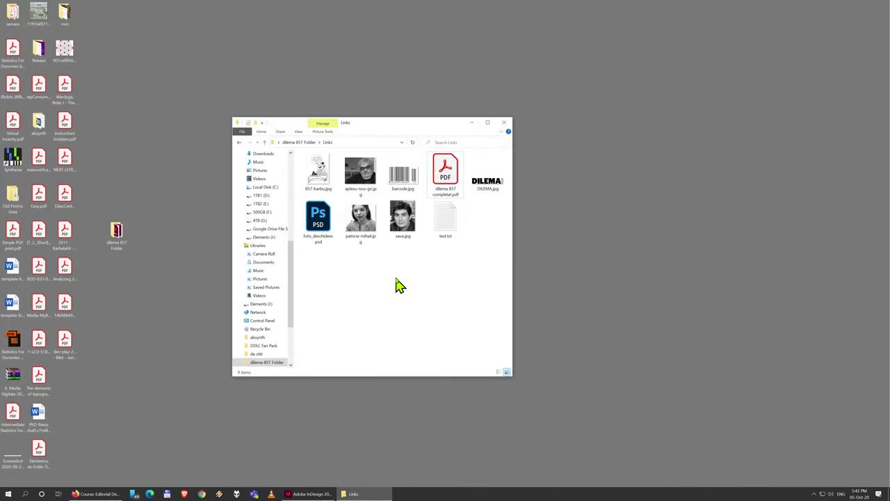
Go back up to dilema 857 Folder and resize the Name and Type columns to show full type names
{"action": "key", "text": "alt+Up"}
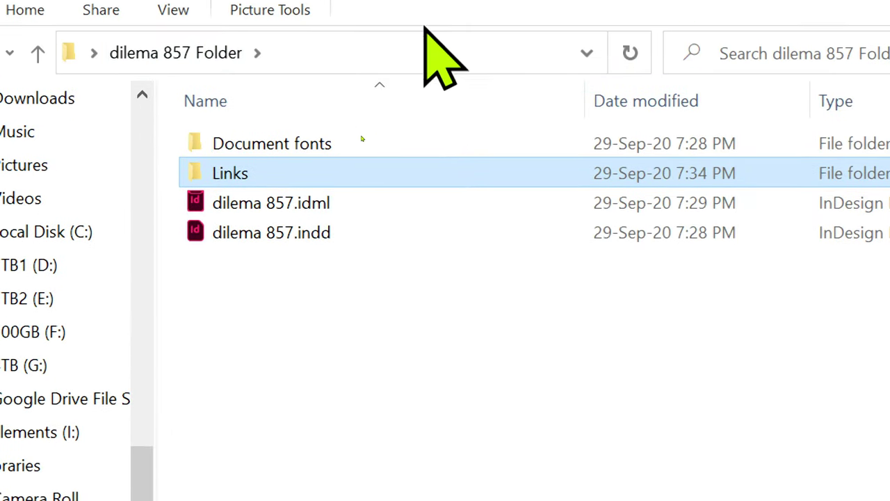
{"action": "left_click_drag", "start_coordinate": [587, 88], "coordinate": [384, 107]}
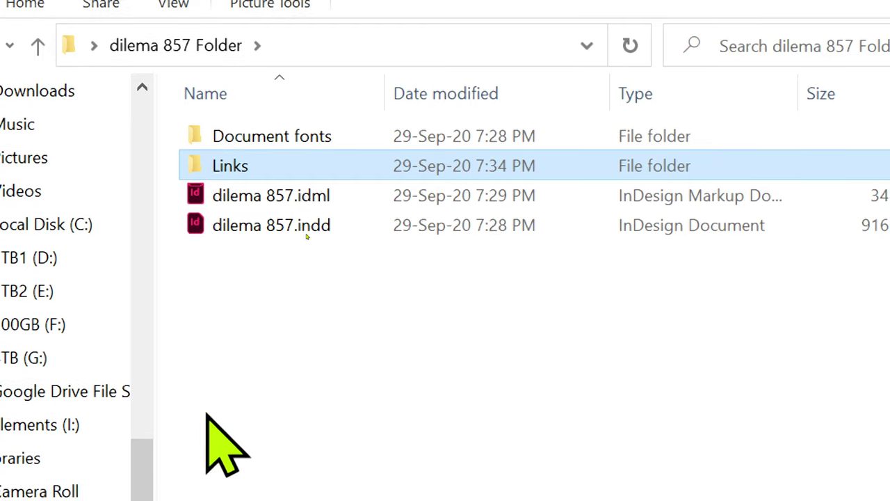
{"action": "left_click", "coordinate": [313, 251]}
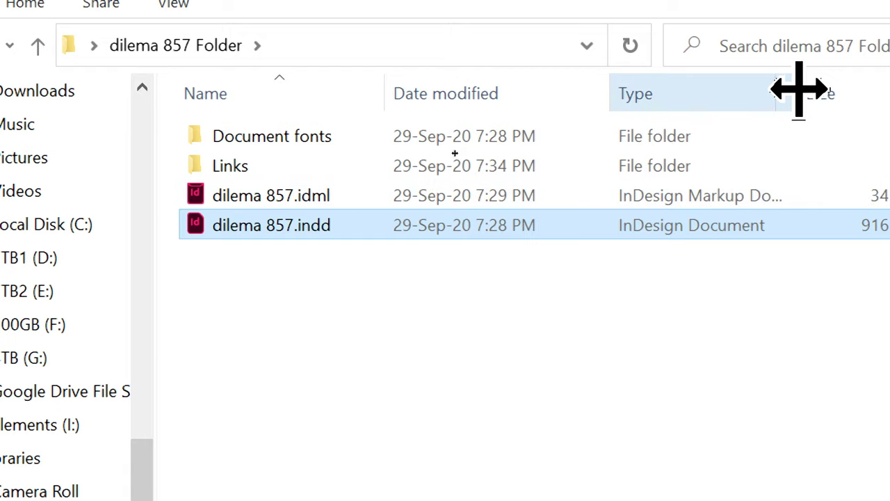
{"action": "left_click_drag", "start_coordinate": [799, 89], "coordinate": [856, 92]}
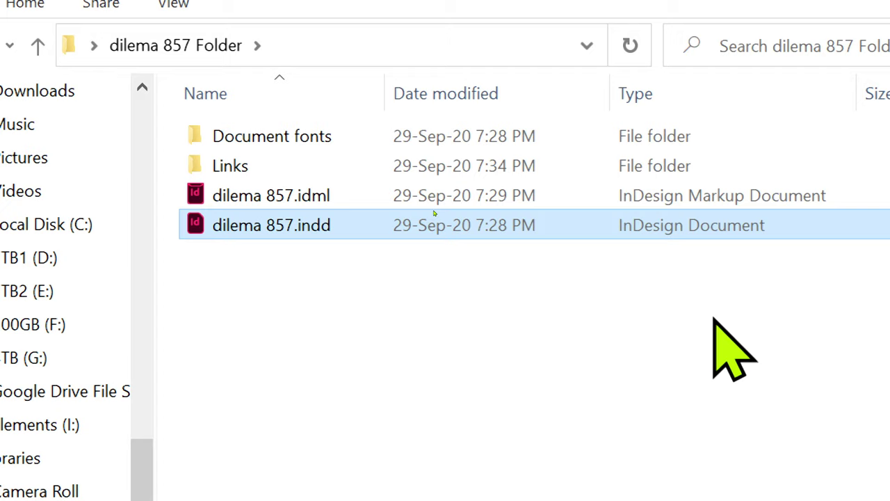
{"action": "left_click", "coordinate": [340, 220]}
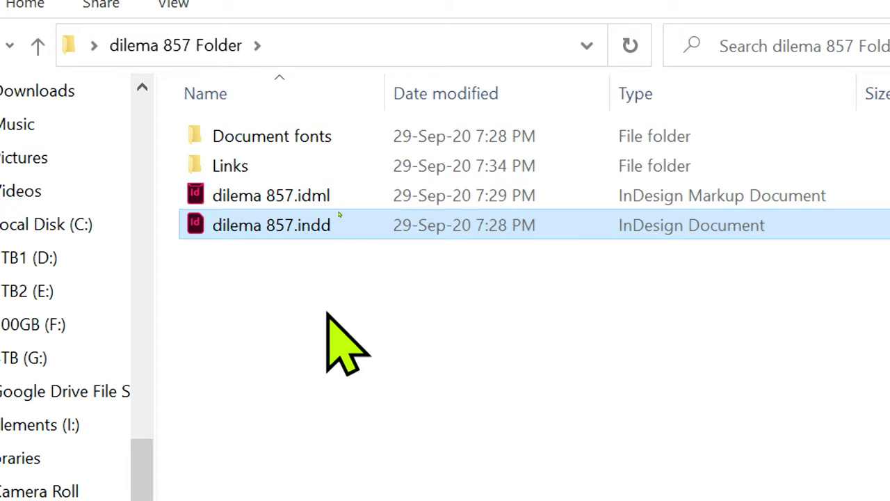
{"action": "left_click", "coordinate": [409, 365]}
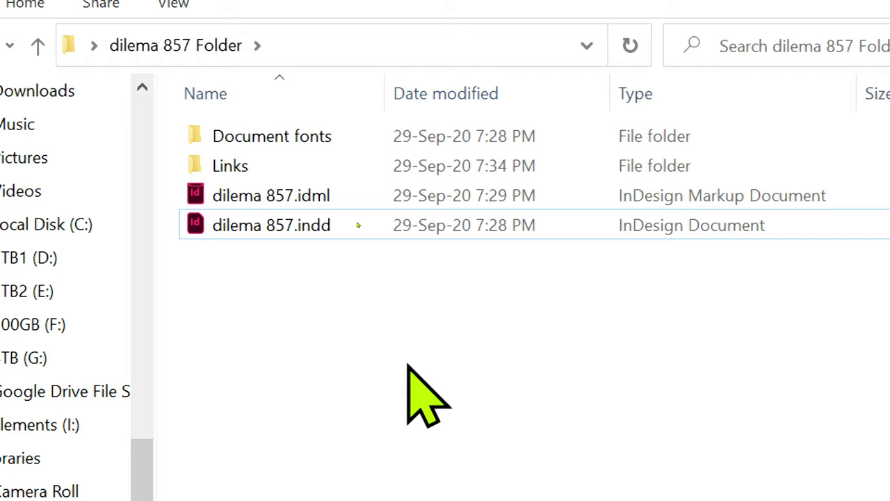
{"action": "left_click", "coordinate": [294, 224]}
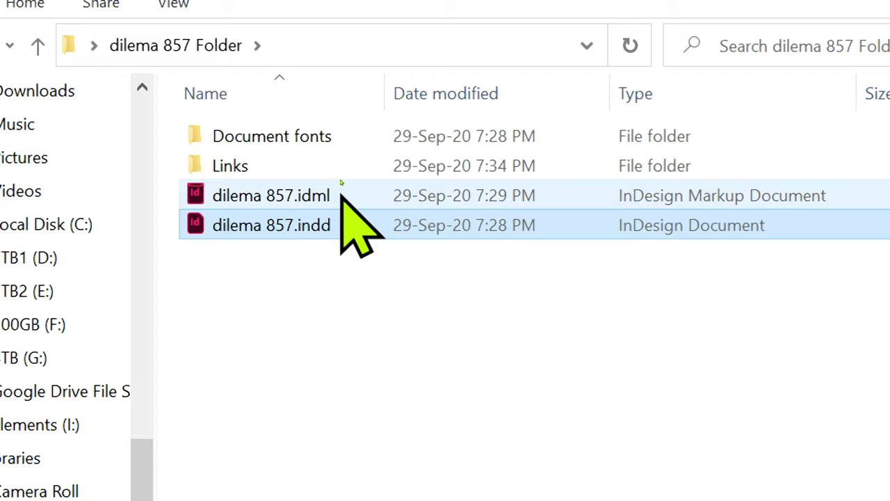
{"action": "left_click", "coordinate": [324, 203]}
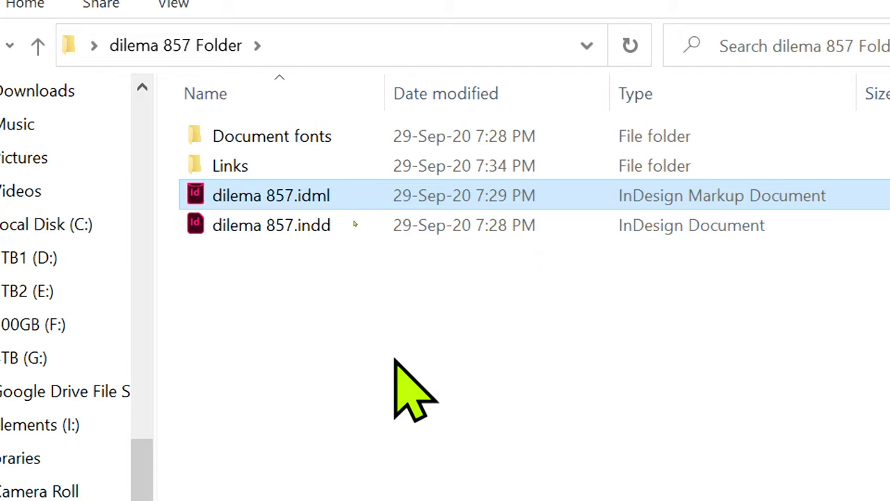
{"action": "left_click", "coordinate": [310, 226]}
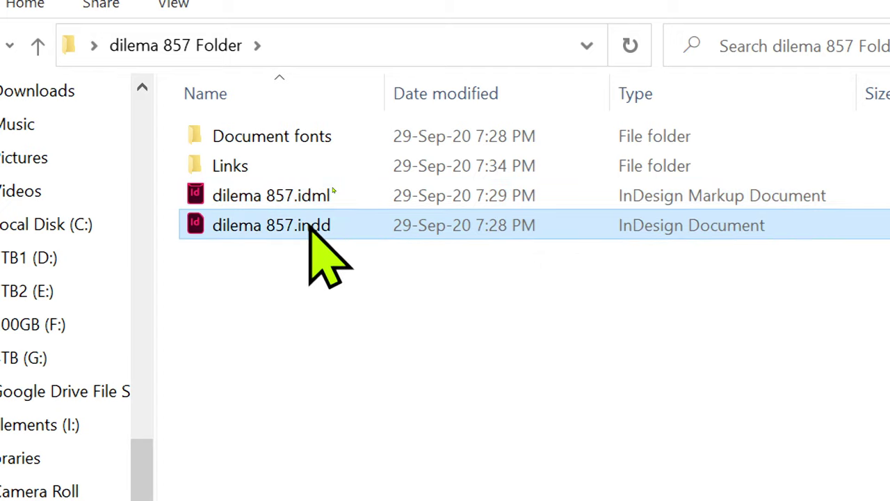
{"action": "left_click", "coordinate": [338, 196]}
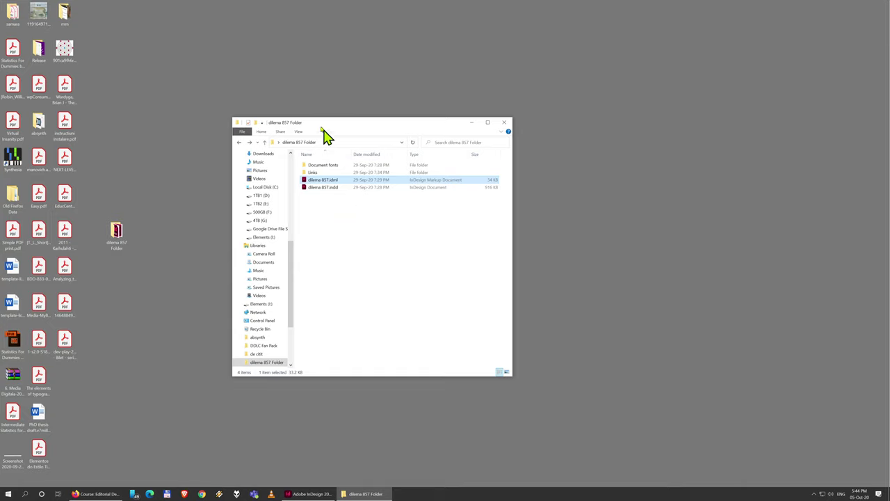
{"action": "left_click", "coordinate": [341, 187]}
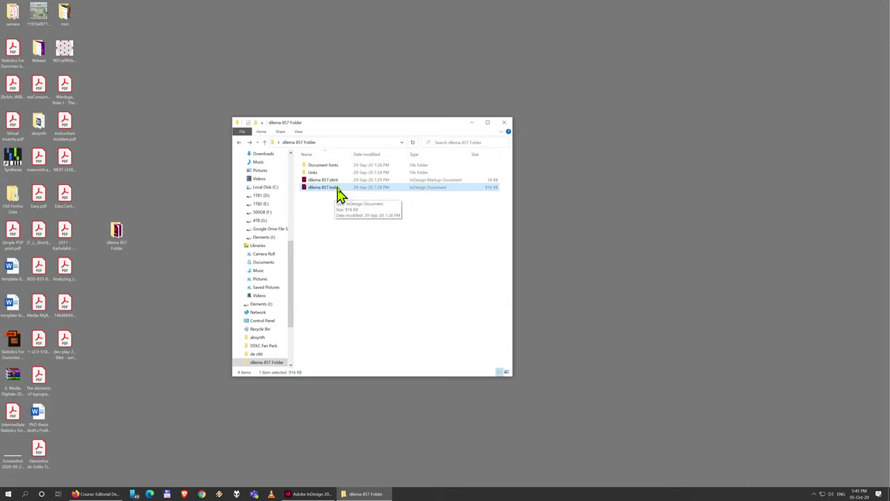
{"action": "left_click", "coordinate": [337, 181]}
Open dilema 857.indd in InDesign and dock its document window in the workspace
{"action": "double_click", "coordinate": [338, 189]}
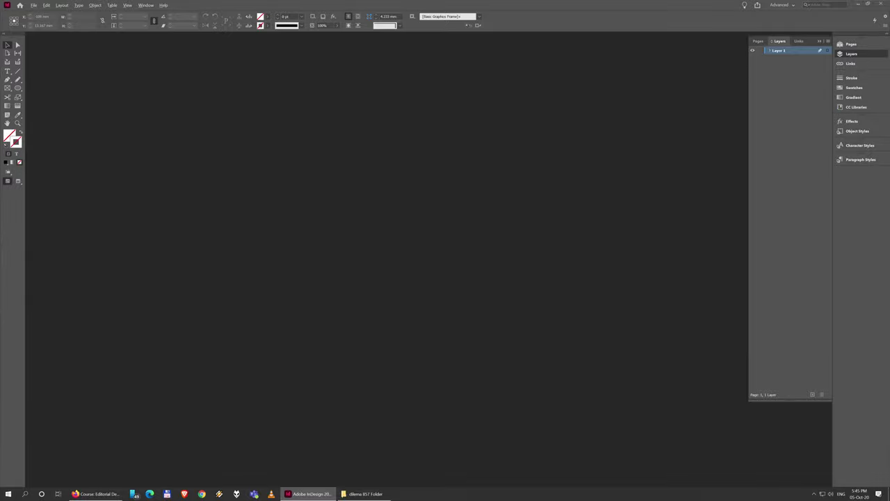
{"action": "left_click_drag", "start_coordinate": [783, 72], "coordinate": [175, 35]}
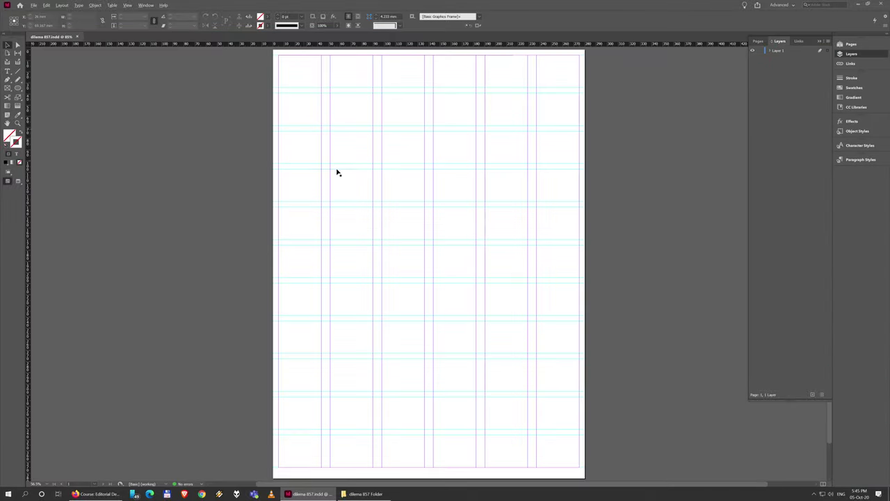